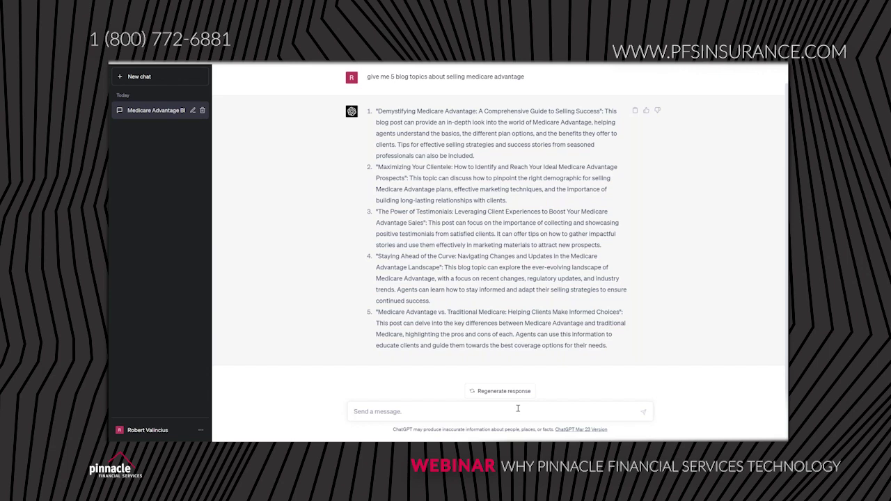
Step: Ask ChatGPT to 'create an outline for option 2'
{"action": "type", "text": "create an outline for ouption 2"}
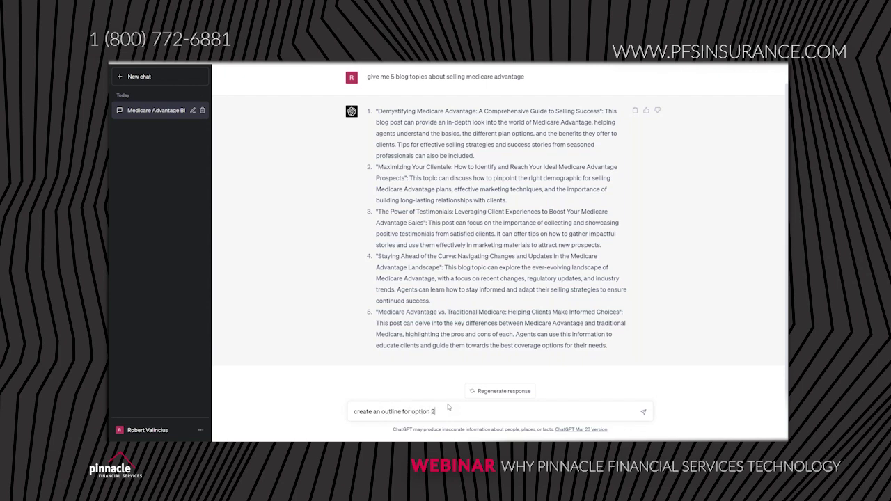
{"action": "key", "text": "Return"}
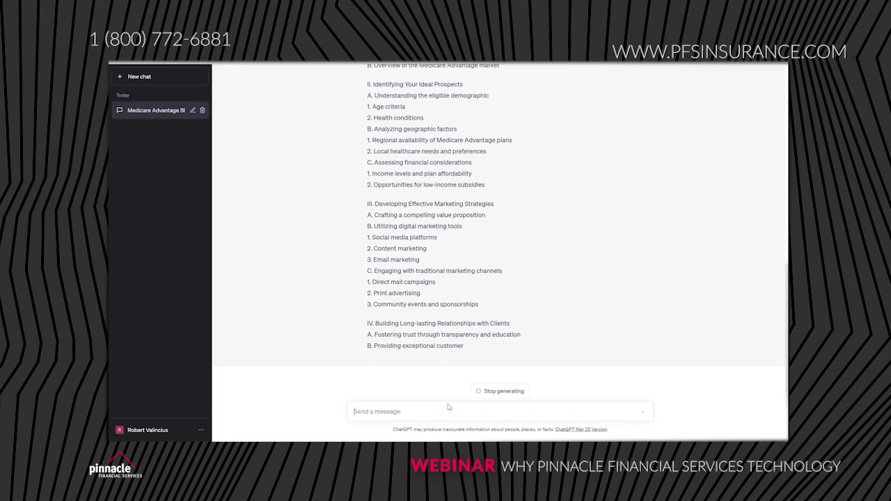
Step: Review the finished option 2 outline from Introduction through the section V Conclusion
{"action": "scroll", "coordinate": [569, 309], "scroll_direction": "up", "scroll_amount": 2}
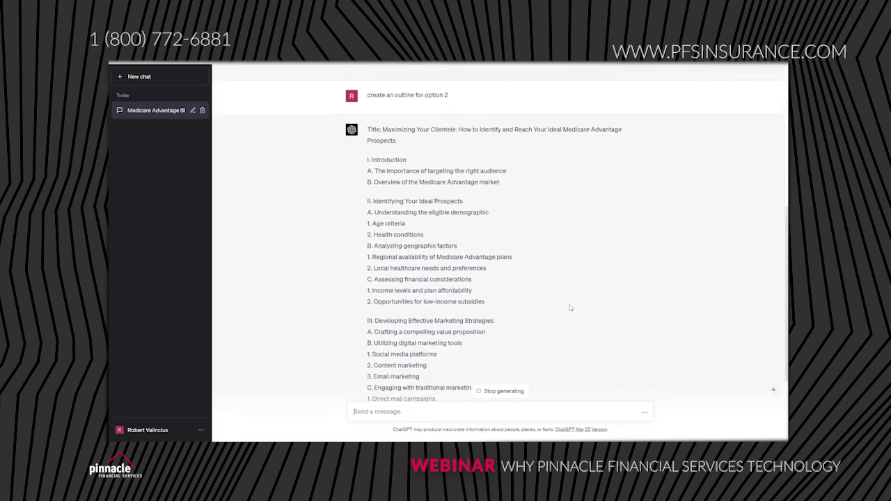
{"action": "scroll", "coordinate": [569, 307], "scroll_direction": "up", "scroll_amount": 1}
{"action": "scroll", "coordinate": [595, 246], "scroll_direction": "down", "scroll_amount": 4}
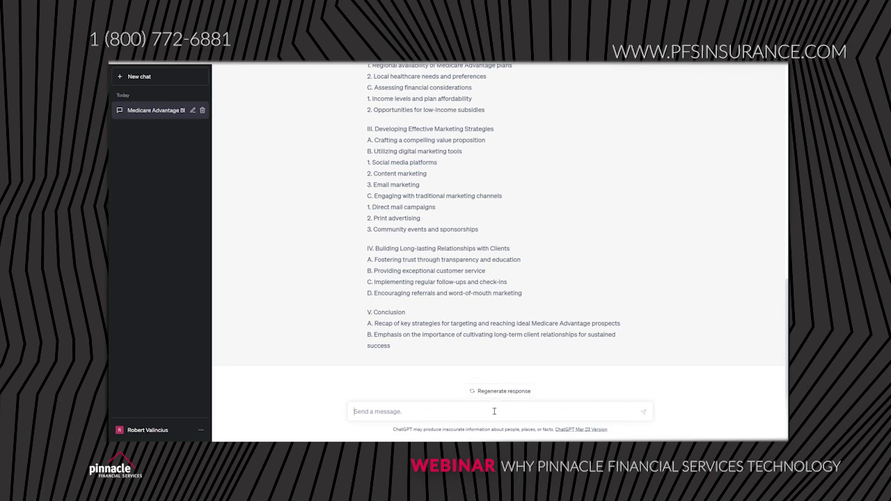
Step: Ask ChatGPT to 'write me a 500 word blog based on the outline you provided'
{"action": "type", "text": "write "}
{"action": "type", "text": "me a "}
{"action": "type", "text": "sin"}
{"action": "key", "text": "BackSpace"}
{"action": "key", "text": "BackSpace"}
{"action": "key", "text": "BackSpace"}
{"action": "type", "text": "500 wor"}
{"action": "key", "text": "BackSpace"}
{"action": "key", "text": "BackSpace"}
{"action": "type", "text": "ord blog based"}
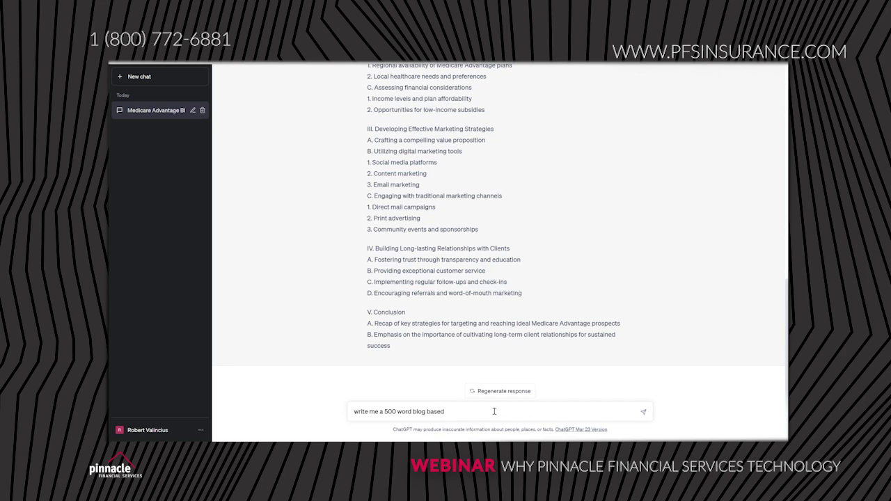
{"action": "type", "text": " ont he outline you provided"}
{"action": "key", "text": "Return"}
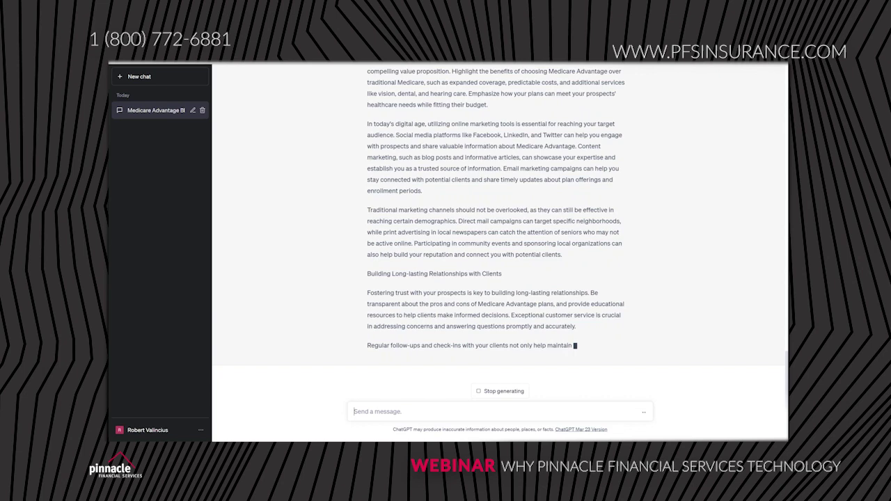
Step: Review the streaming blog post until its Conclusion paragraph is complete
{"action": "scroll", "coordinate": [587, 364], "scroll_direction": "up", "scroll_amount": 3}
{"action": "scroll", "coordinate": [587, 364], "scroll_direction": "up", "scroll_amount": 5}
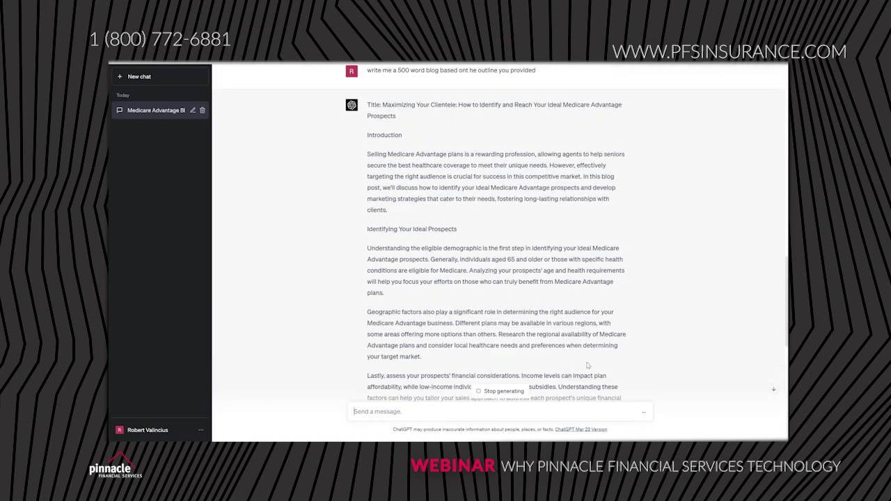
{"action": "scroll", "coordinate": [565, 389], "scroll_direction": "down", "scroll_amount": 2}
{"action": "scroll", "coordinate": [566, 389], "scroll_direction": "down", "scroll_amount": 10}
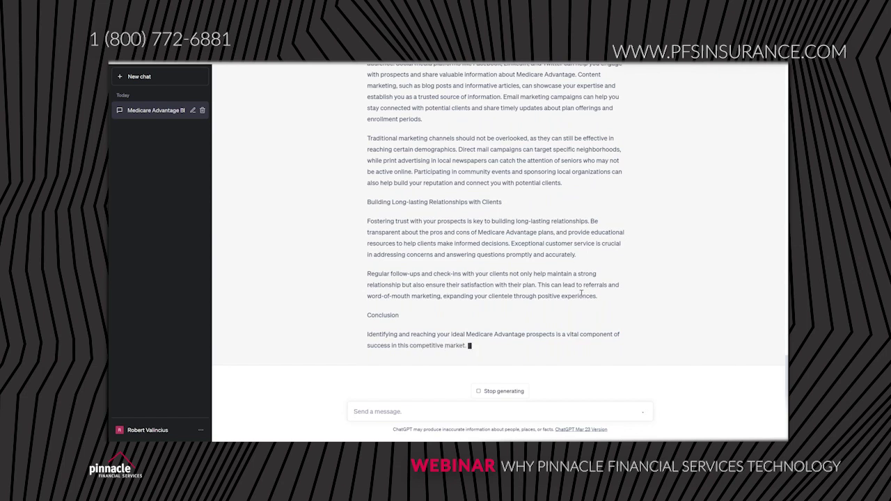
{"action": "scroll", "coordinate": [580, 294], "scroll_direction": "up", "scroll_amount": 10}
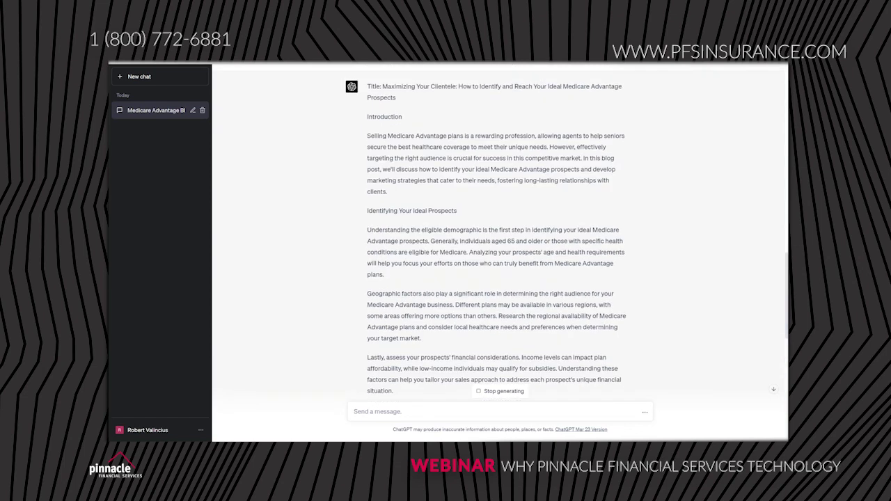
{"action": "scroll", "coordinate": [534, 274], "scroll_direction": "up", "scroll_amount": 1}
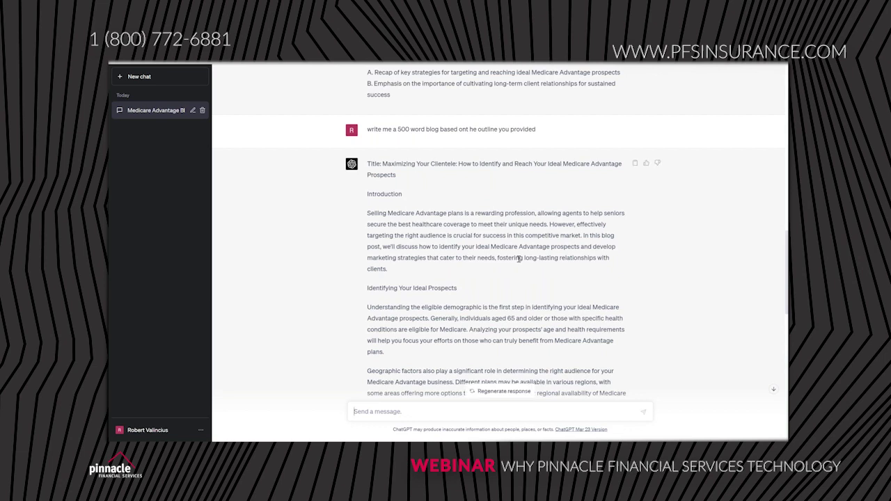
{"action": "scroll", "coordinate": [536, 237], "scroll_direction": "down", "scroll_amount": 15}
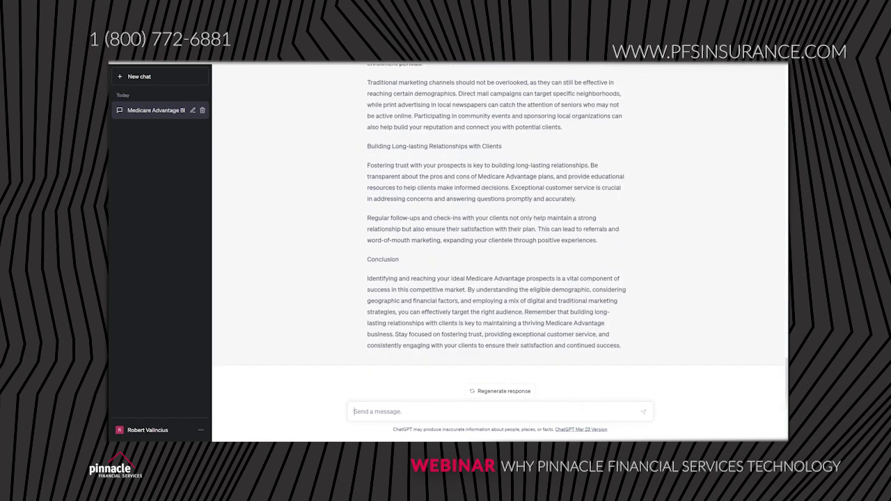
Step: Request a rewritten blog introduction that mentions the insurance agent by name
{"action": "type", "text": "rewrite the introduction and make sur"}
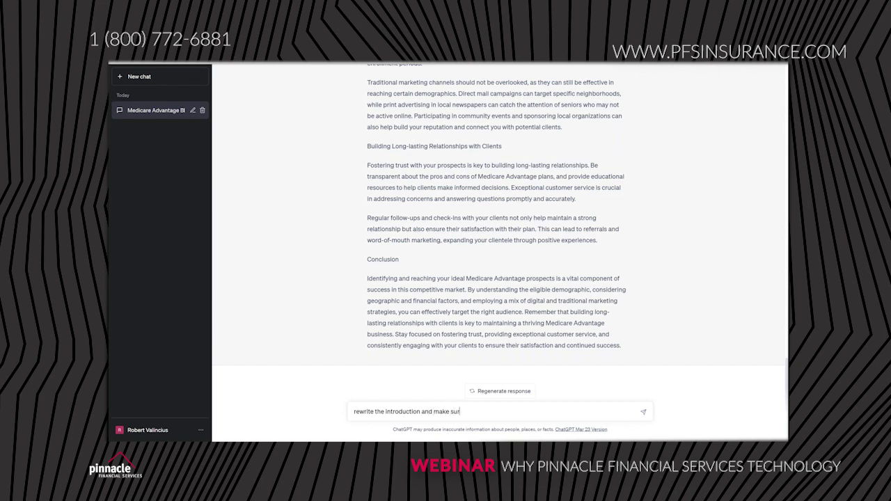
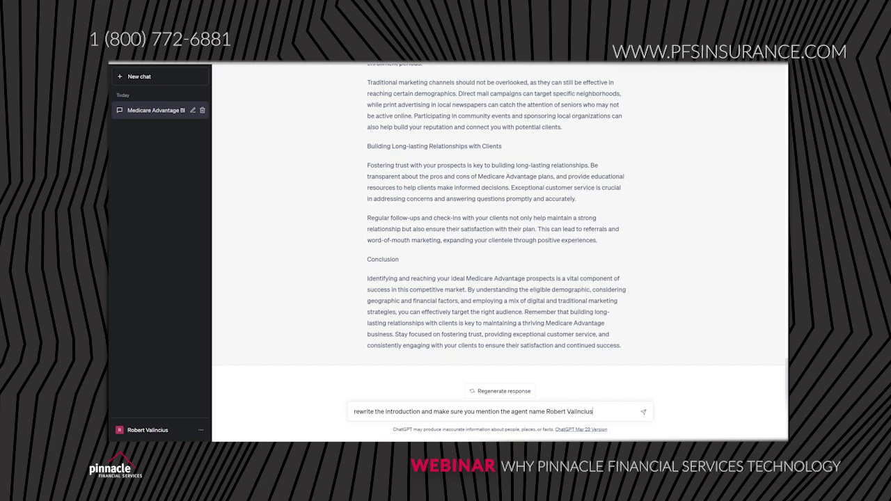
{"action": "key", "text": "Return"}
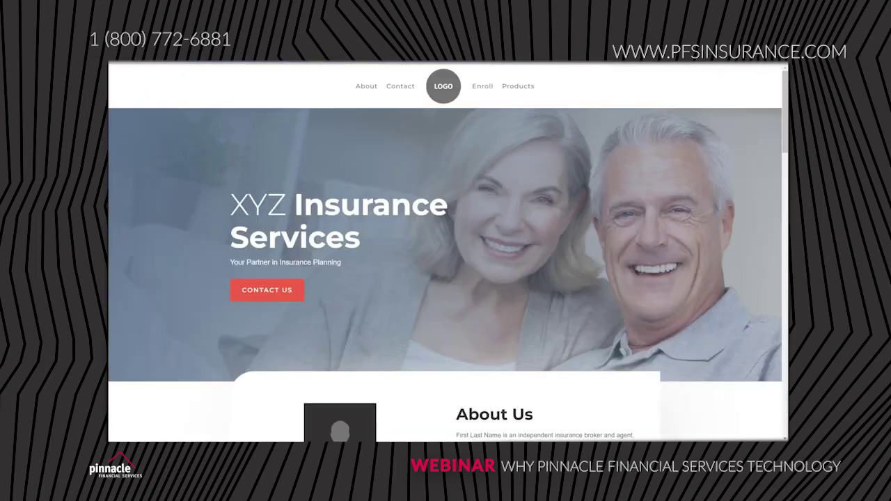
Step: Search the web for copy.ai and view its homepage
{"action": "key", "text": "ctrl+l"}
{"action": "type", "text": "copy.ai"}
{"action": "key", "text": "Return"}
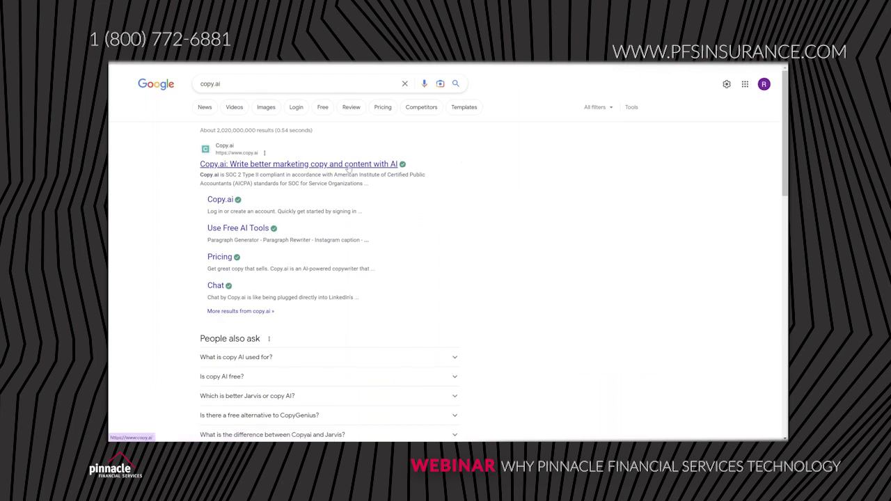
{"action": "left_click", "coordinate": [352, 167]}
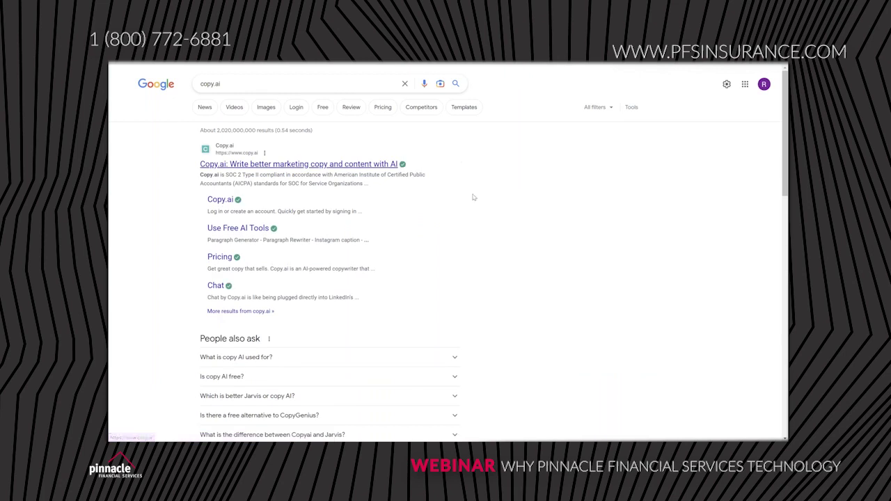
{"action": "scroll", "coordinate": [647, 275], "scroll_direction": "down", "scroll_amount": 3}
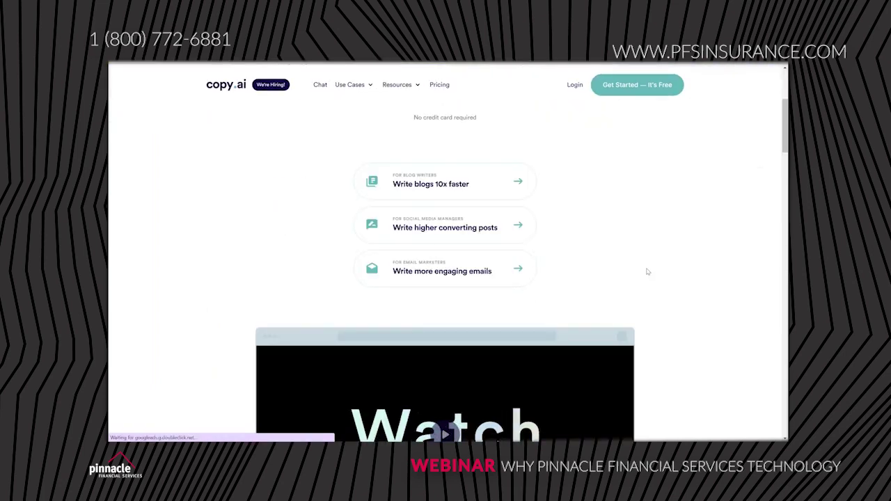
{"action": "scroll", "coordinate": [647, 271], "scroll_direction": "up", "scroll_amount": 3}
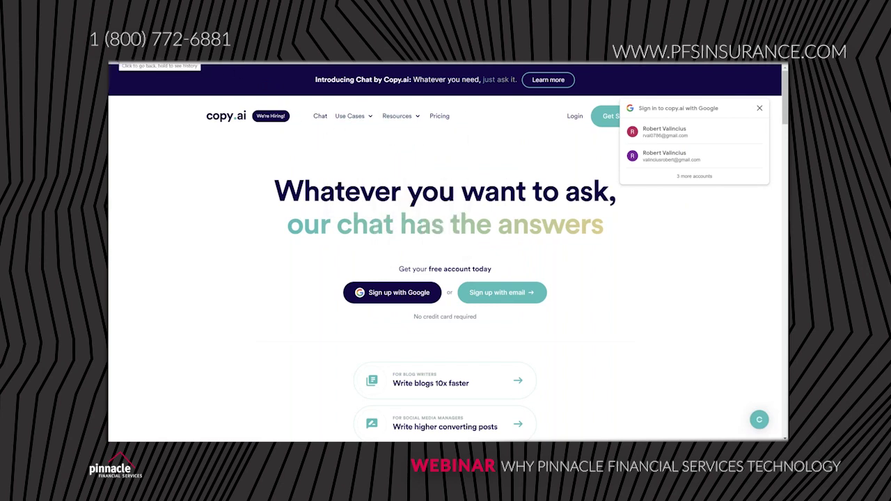
Step: Return to the copy.ai search results and look through them
{"action": "key", "text": "alt+Left"}
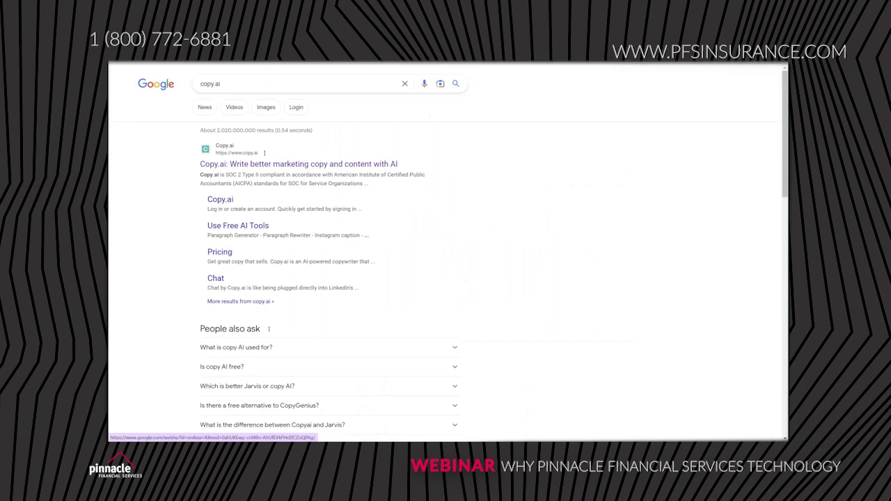
{"action": "scroll", "coordinate": [531, 226], "scroll_direction": "down", "scroll_amount": 5}
{"action": "scroll", "coordinate": [543, 233], "scroll_direction": "down", "scroll_amount": 4}
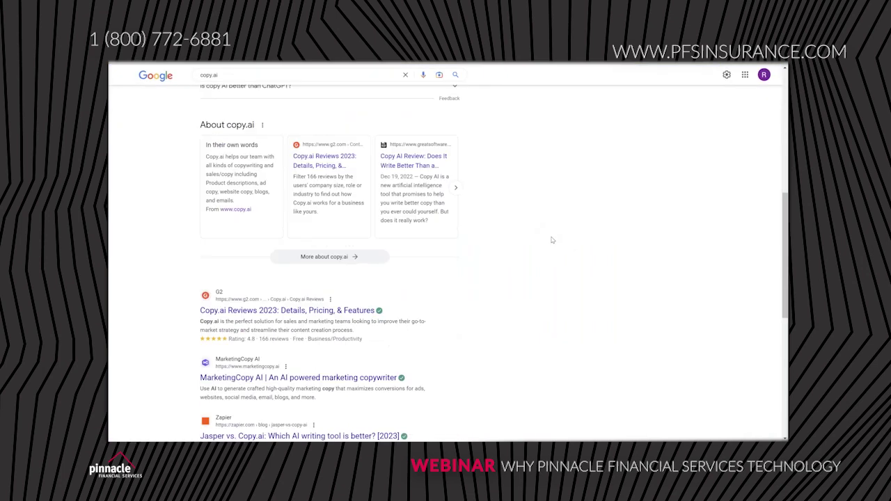
{"action": "scroll", "coordinate": [524, 254], "scroll_direction": "down", "scroll_amount": 3}
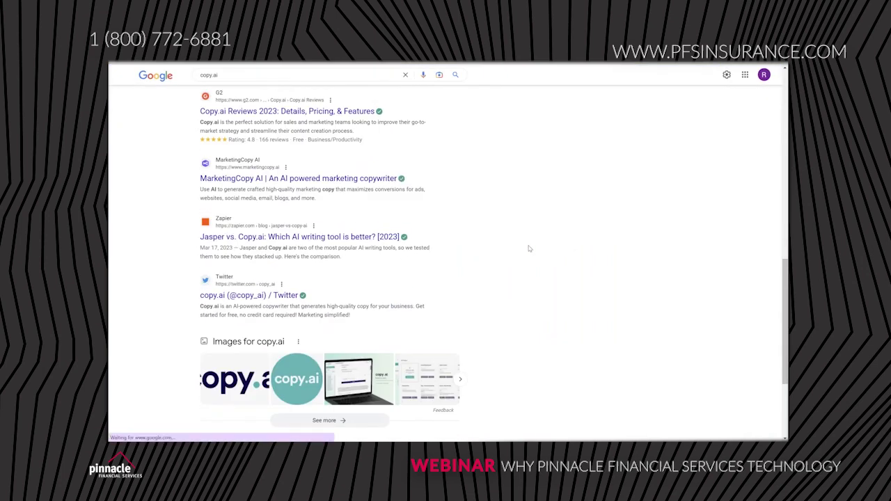
{"action": "scroll", "coordinate": [530, 243], "scroll_direction": "up", "scroll_amount": 10}
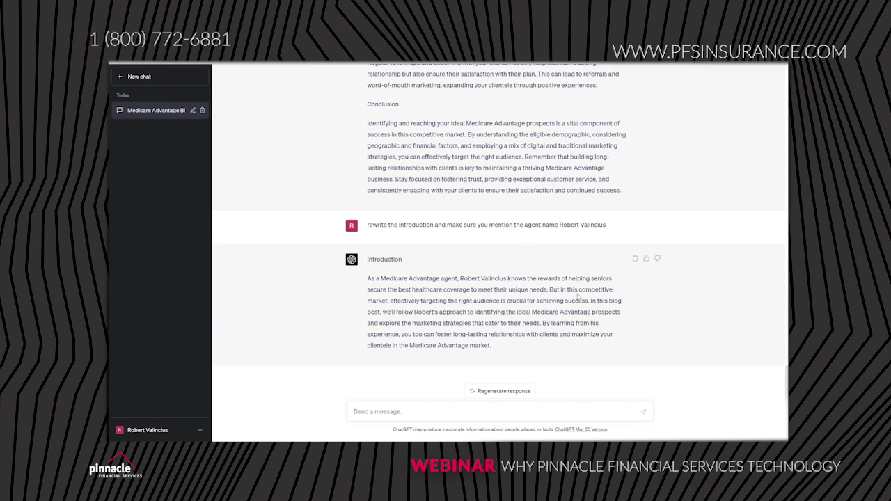
Step: Start a new chat using the Plugins model
{"action": "scroll", "coordinate": [572, 282], "scroll_direction": "up", "scroll_amount": 2}
{"action": "scroll", "coordinate": [568, 275], "scroll_direction": "up", "scroll_amount": 10}
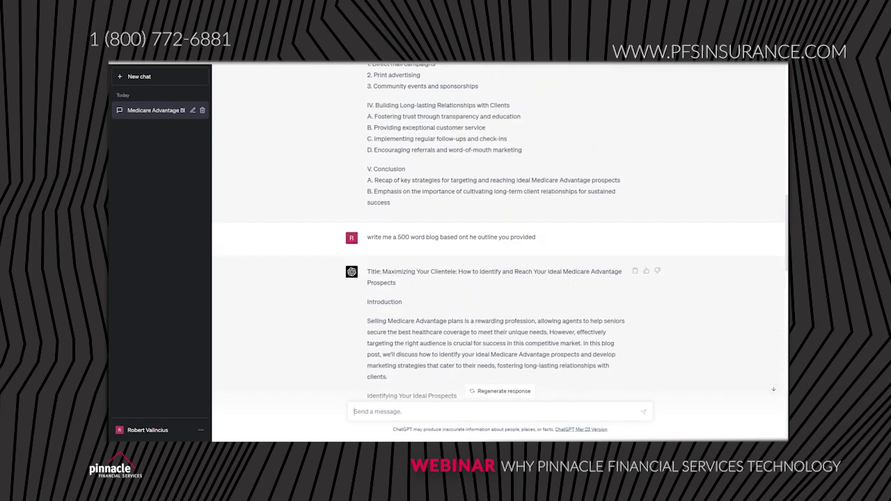
{"action": "scroll", "coordinate": [629, 330], "scroll_direction": "up", "scroll_amount": 10}
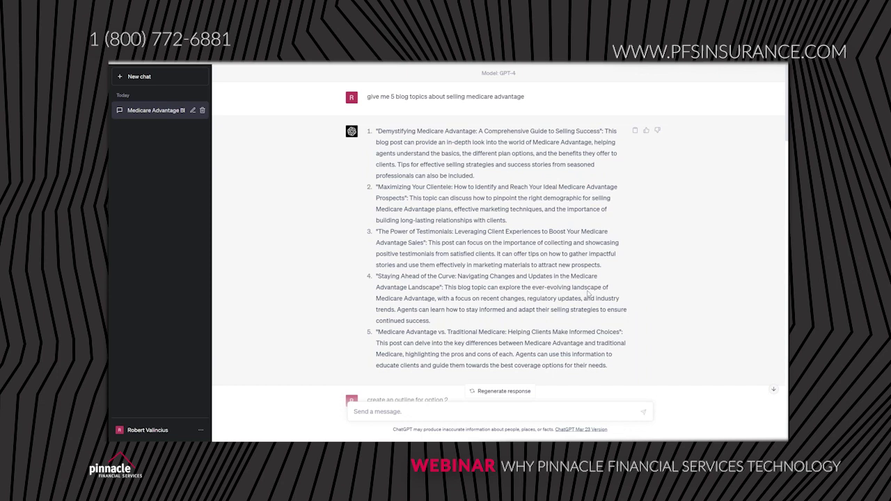
{"action": "left_click", "coordinate": [150, 78]}
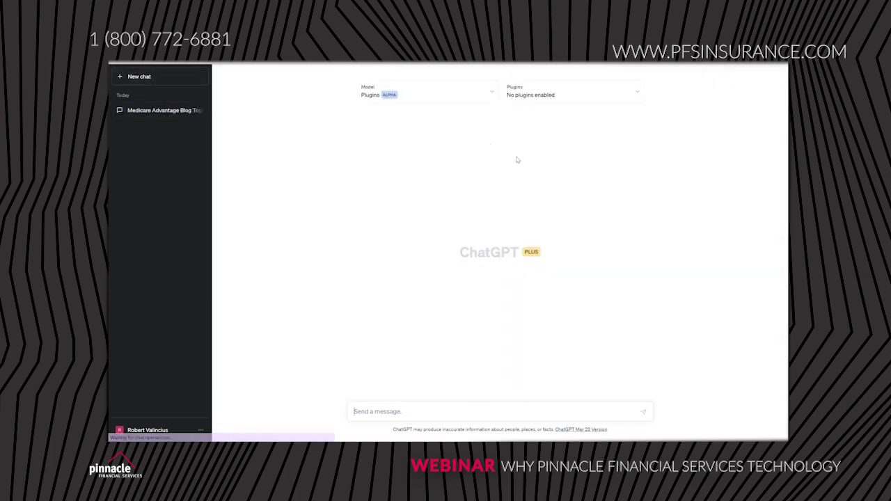
{"action": "left_click", "coordinate": [431, 98]}
{"action": "left_click", "coordinate": [592, 92]}
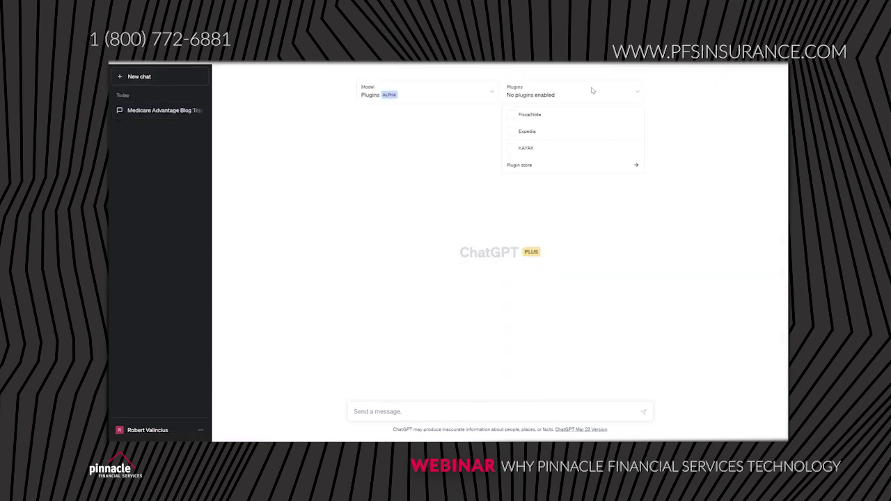
Step: Enable the Expedia plugin, confirming KAYAK can't be enabled alongside it
{"action": "left_click", "coordinate": [589, 135]}
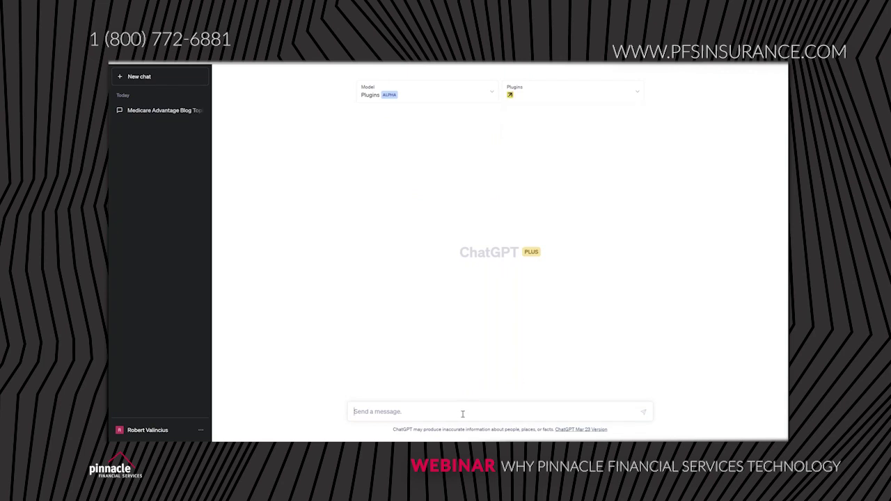
{"action": "left_click", "coordinate": [582, 91]}
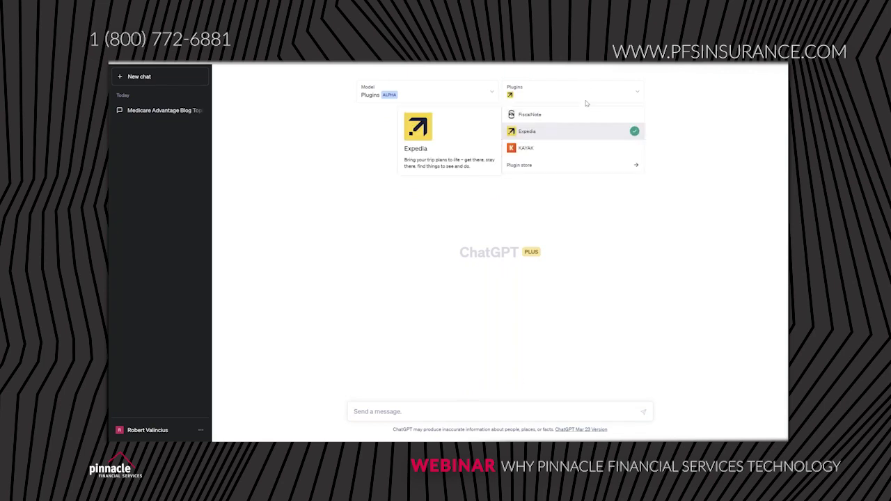
{"action": "left_click", "coordinate": [637, 133]}
{"action": "left_click", "coordinate": [635, 132]}
{"action": "left_click", "coordinate": [636, 149]}
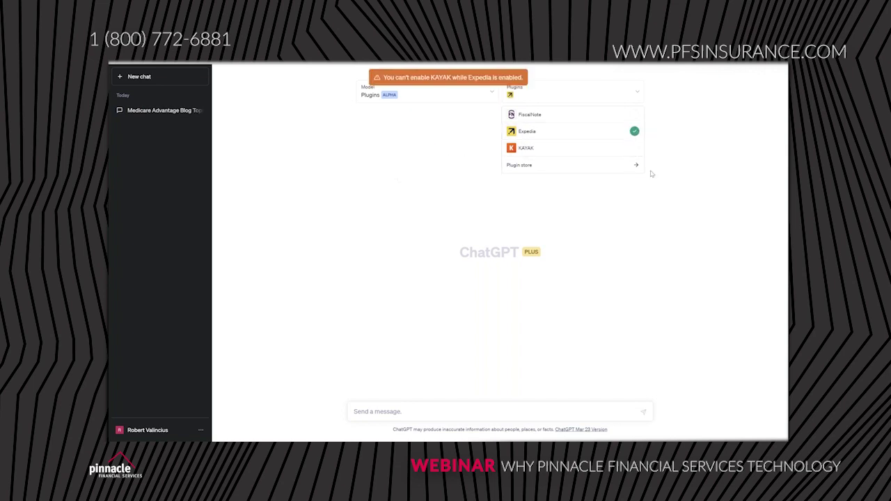
{"action": "left_click", "coordinate": [678, 160]}
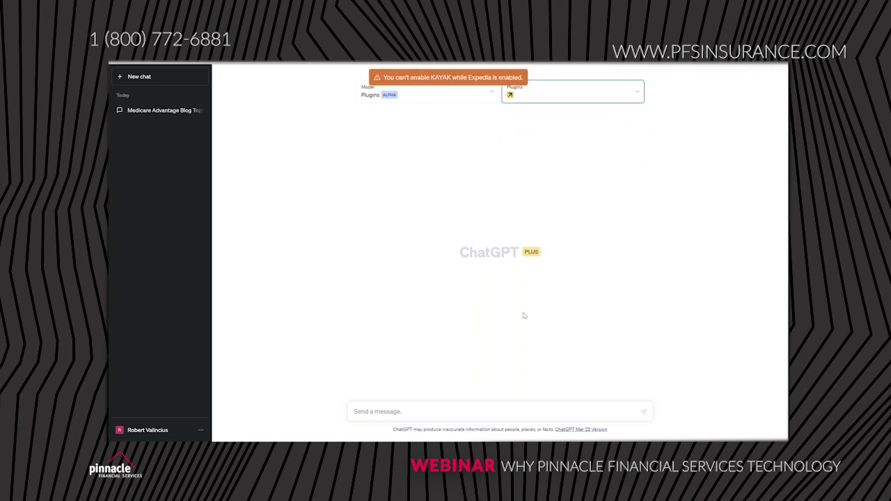
{"action": "left_click", "coordinate": [469, 413]}
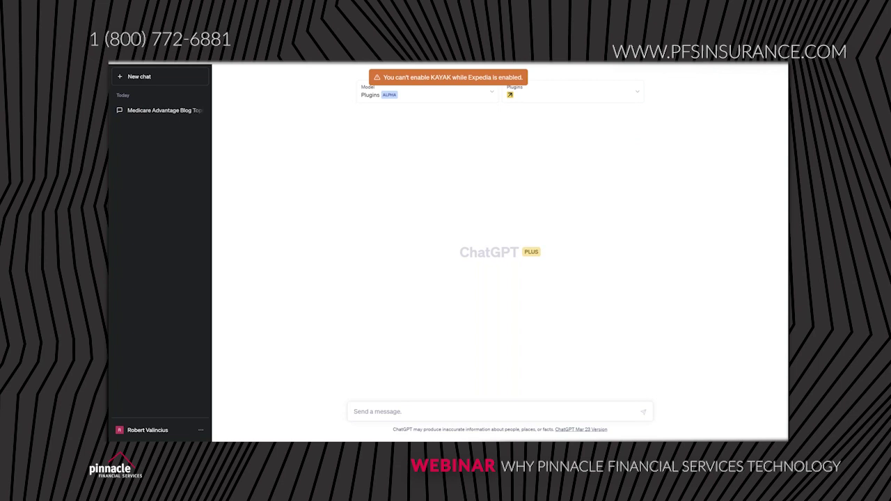
Step: Ask for the cheapest nonstop flight from Philadelphia, PA to Atlanta, GA and review the Expedia reply
{"action": "type", "text": "give me the cheape"}
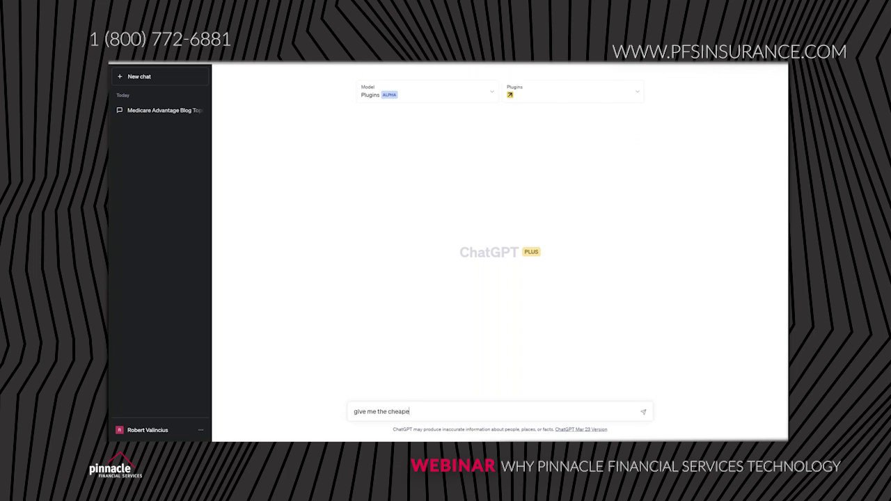
{"action": "type", "text": "st flight with o no layovers from phialdelhp"}
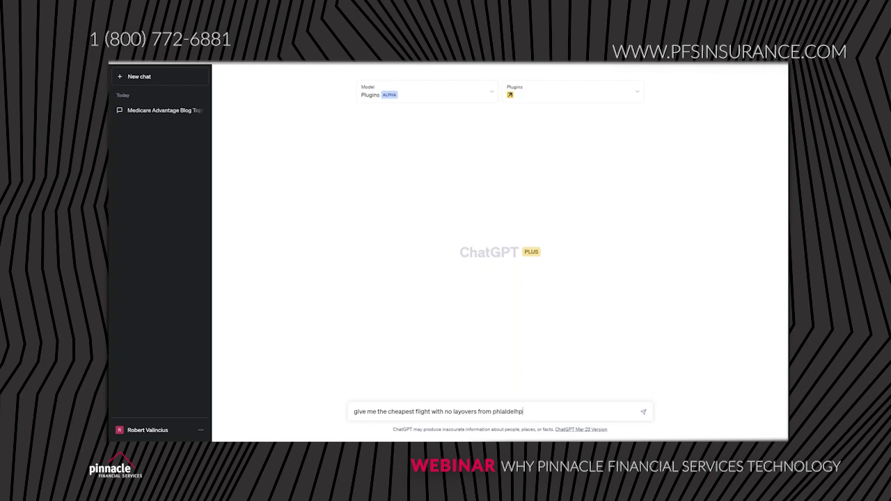
{"action": "type", "text": "ia pa to atlanta ga"}
{"action": "key", "text": "Return"}
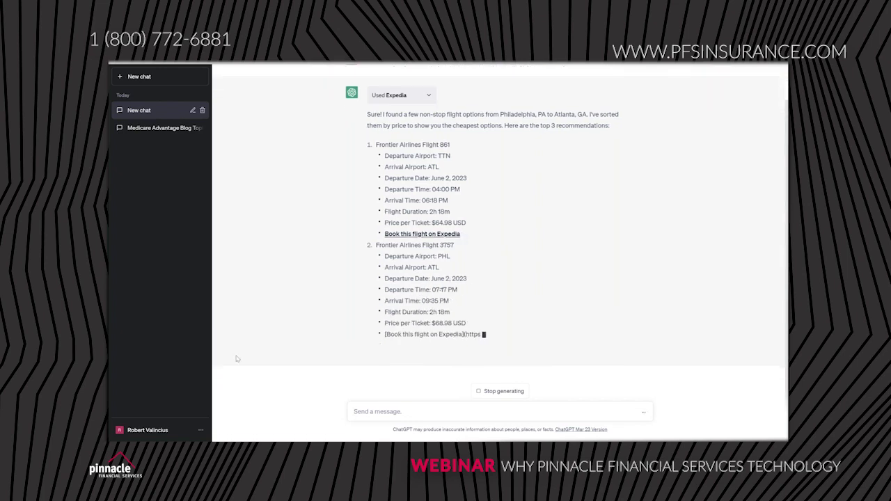
{"action": "scroll", "coordinate": [589, 323], "scroll_direction": "up", "scroll_amount": 2}
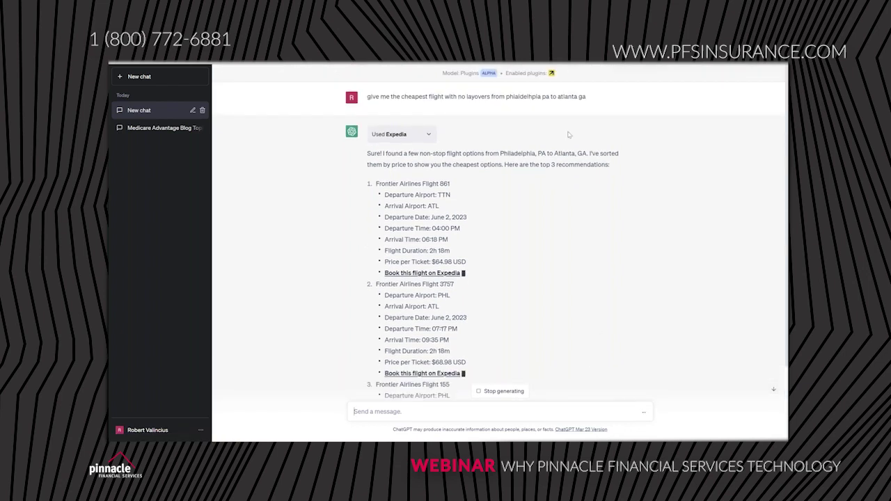
{"action": "scroll", "coordinate": [647, 202], "scroll_direction": "down", "scroll_amount": 3}
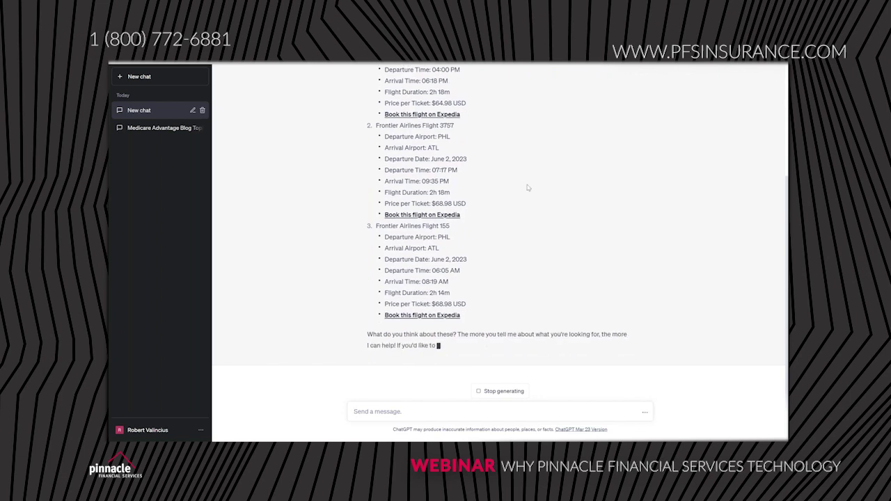
{"action": "scroll", "coordinate": [547, 222], "scroll_direction": "up", "scroll_amount": 3}
{"action": "scroll", "coordinate": [550, 237], "scroll_direction": "down", "scroll_amount": 3}
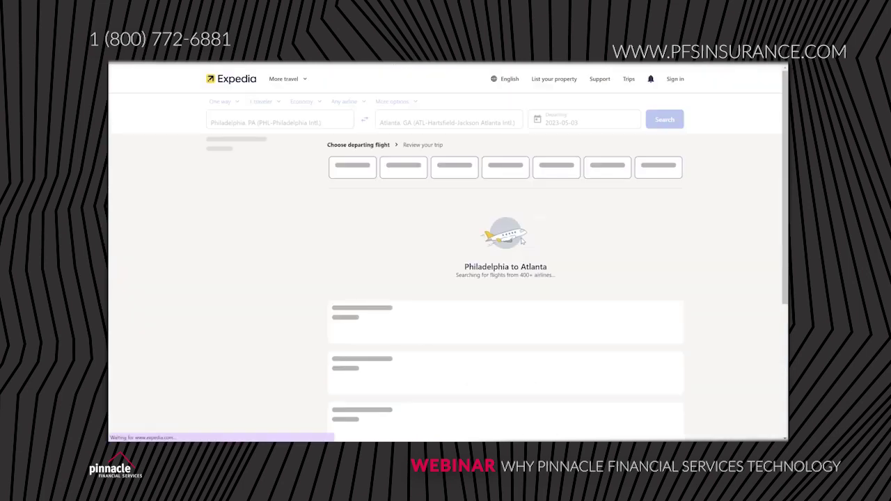
Step: Dismiss Expedia's sign-in prompt and review the June 2 Philadelphia–Atlanta flights, cheapest nonstop $65
{"action": "left_click", "coordinate": [674, 79]}
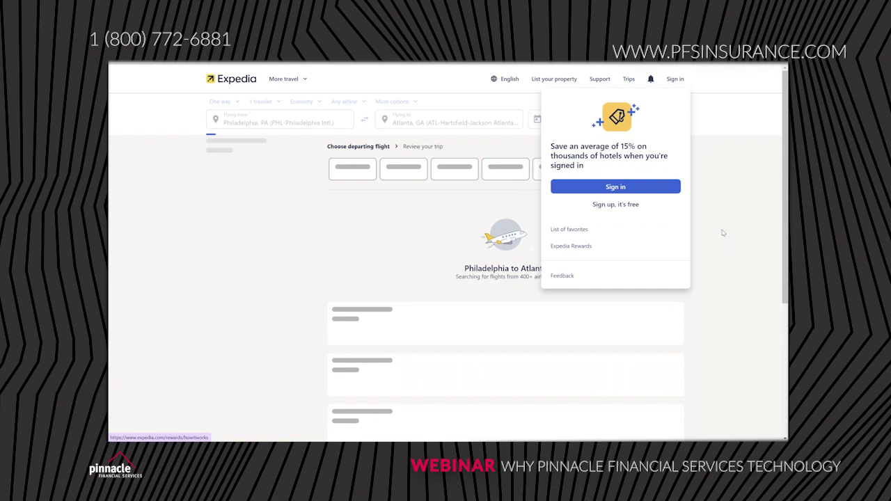
{"action": "left_click", "coordinate": [696, 268]}
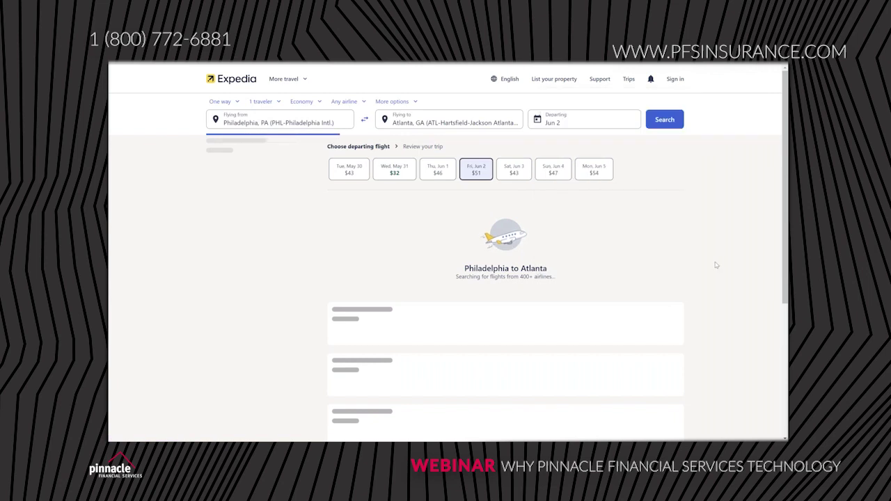
{"action": "scroll", "coordinate": [717, 261], "scroll_direction": "down", "scroll_amount": 3}
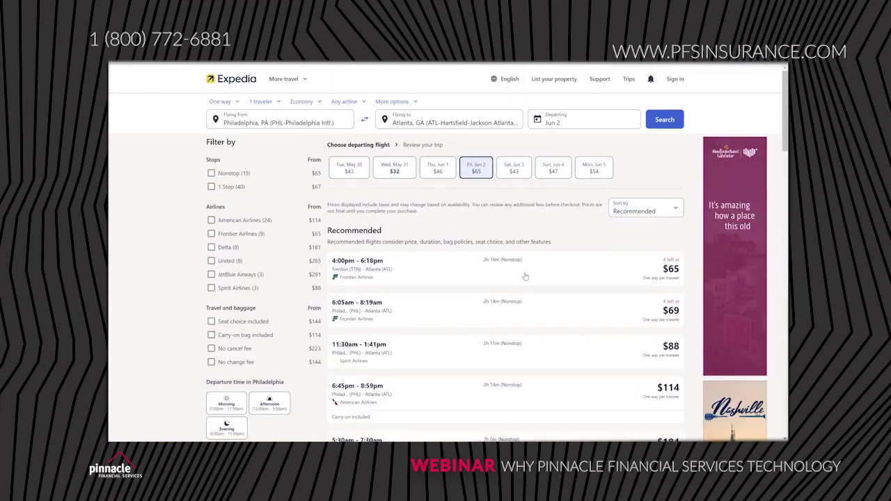
{"action": "scroll", "coordinate": [438, 202], "scroll_direction": "up", "scroll_amount": 3}
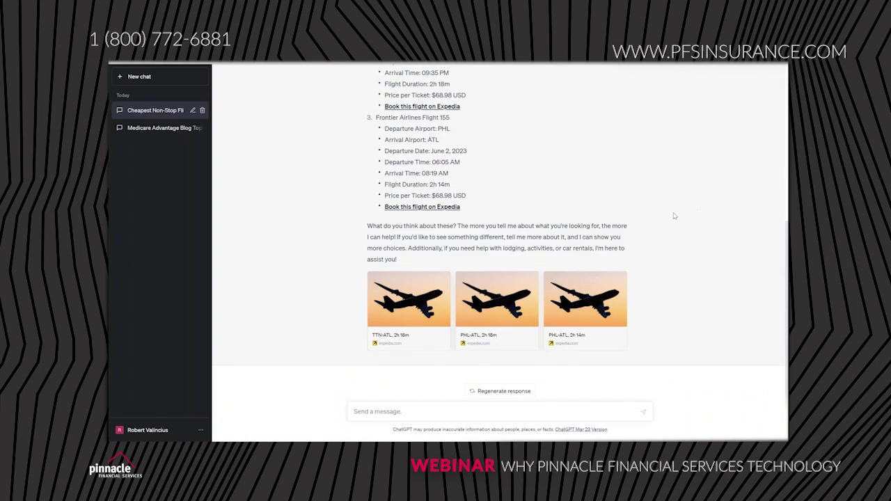
Step: Start a new empty chat and open the Plugin store from the Plugins model menu
{"action": "scroll", "coordinate": [673, 213], "scroll_direction": "up", "scroll_amount": 5}
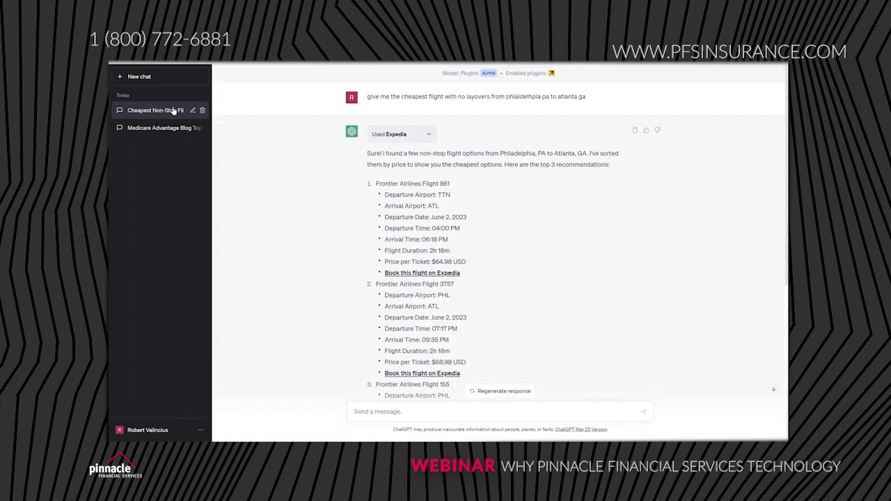
{"action": "left_click", "coordinate": [190, 78]}
{"action": "left_click", "coordinate": [415, 94]}
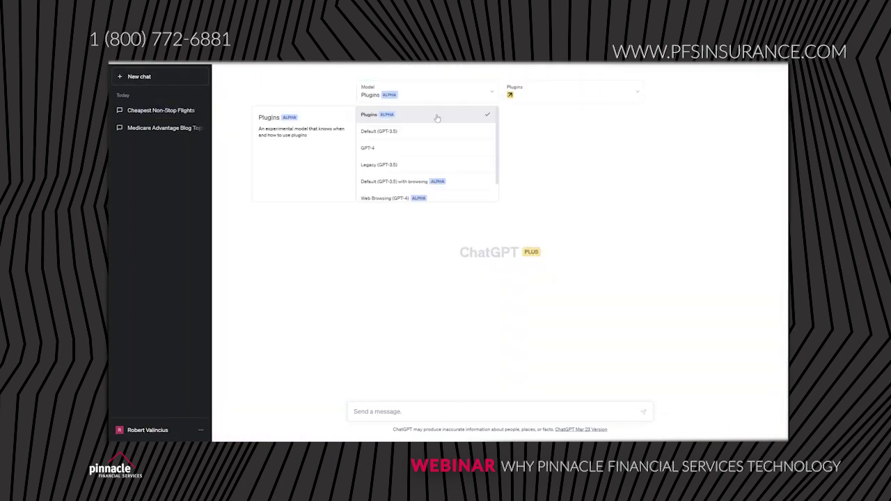
{"action": "left_click", "coordinate": [550, 92]}
{"action": "left_click", "coordinate": [544, 166]}
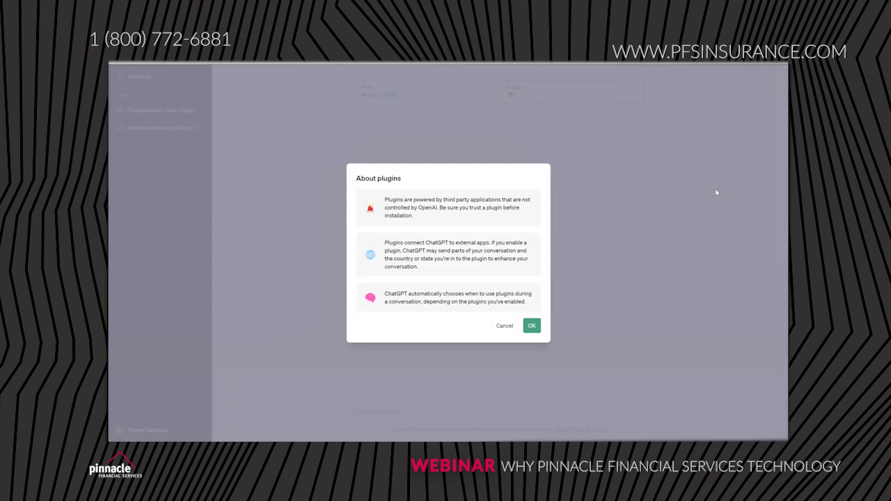
Step: Acknowledge the About plugins notice, browse to the store's second page, and close it
{"action": "left_click", "coordinate": [532, 324]}
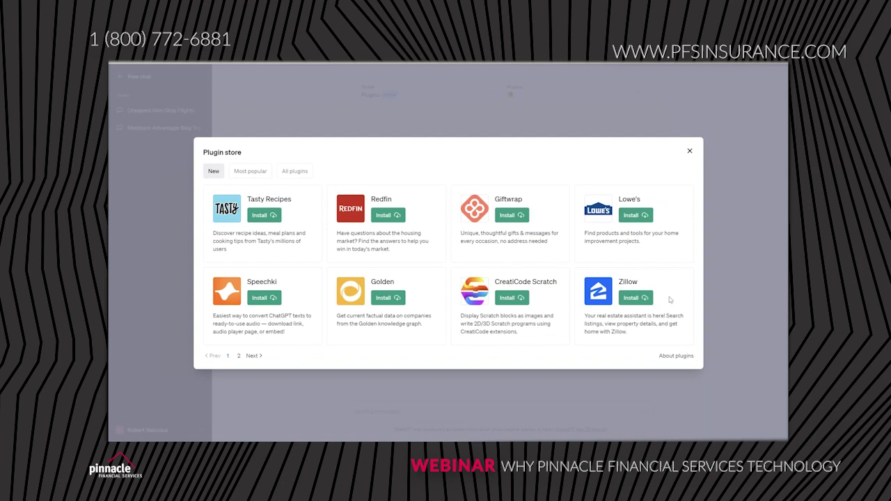
{"action": "left_click", "coordinate": [252, 356]}
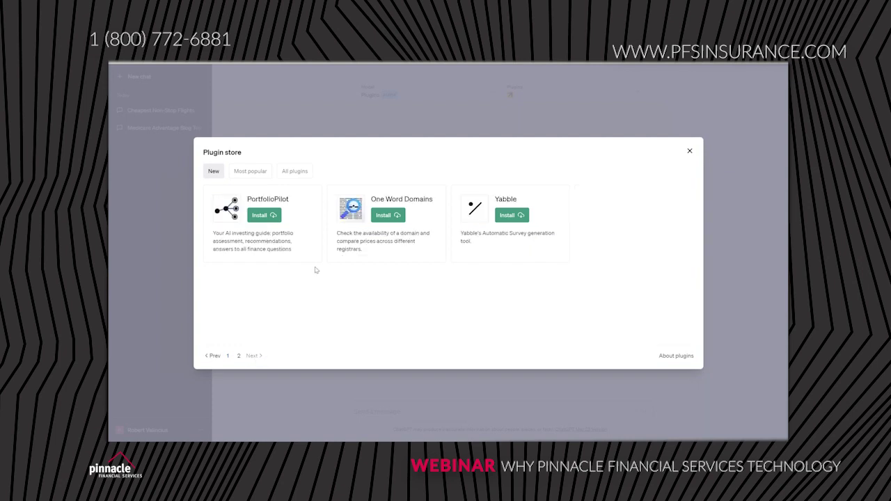
{"action": "left_click", "coordinate": [690, 151]}
{"action": "left_click", "coordinate": [426, 94]}
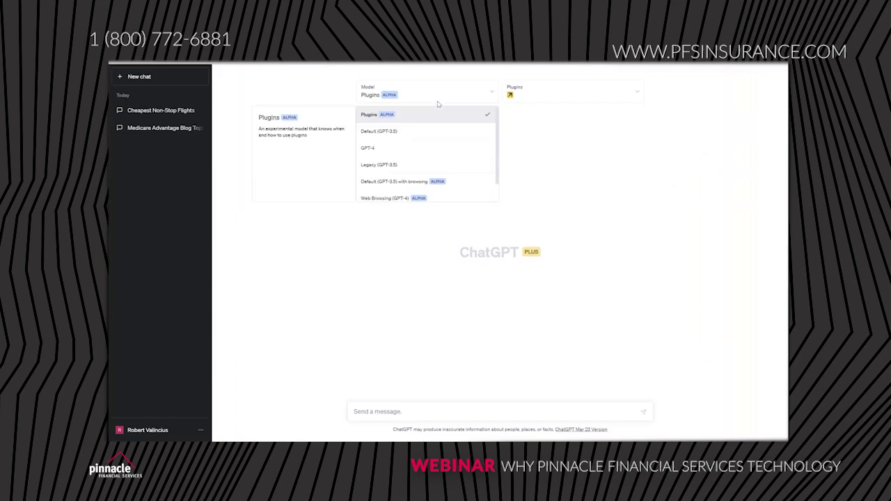
Step: Select Web Browsing (GPT-4) and type 'what is the 2024 final rule in regards to medicare and insurance agents'
{"action": "scroll", "coordinate": [474, 150], "scroll_direction": "down", "scroll_amount": 1}
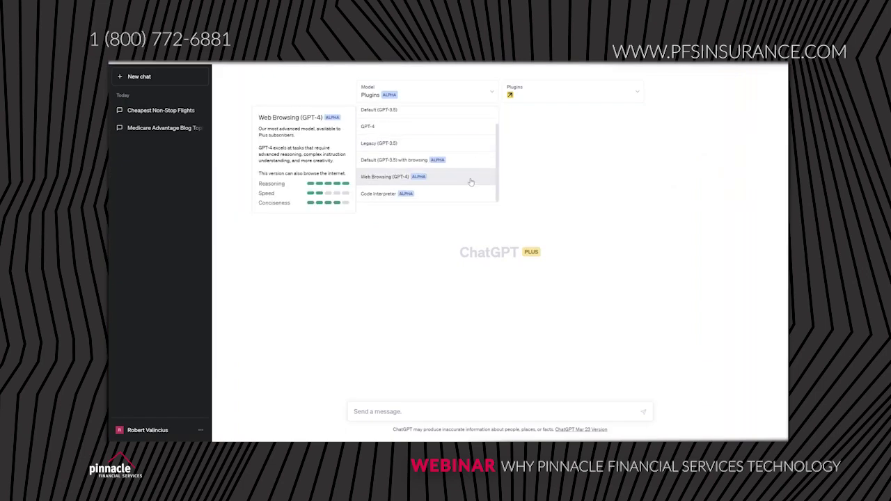
{"action": "left_click", "coordinate": [464, 179]}
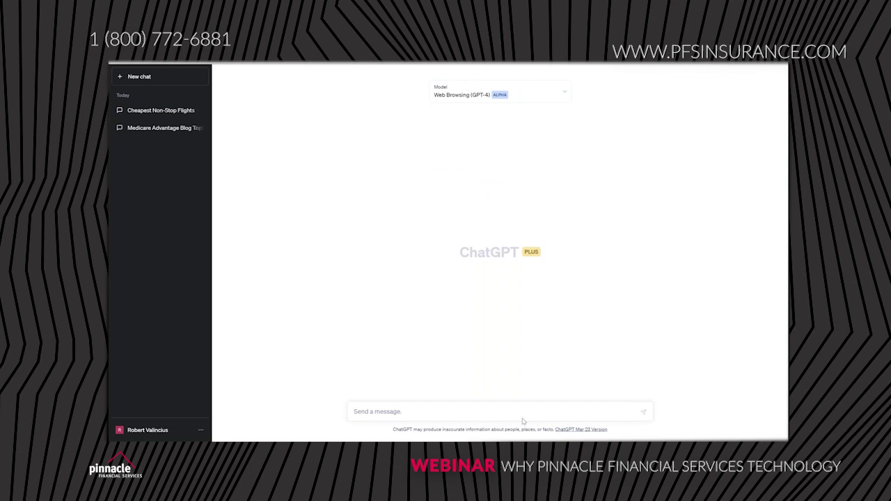
{"action": "type", "text": "what is the 2024 final rule in regards to "}
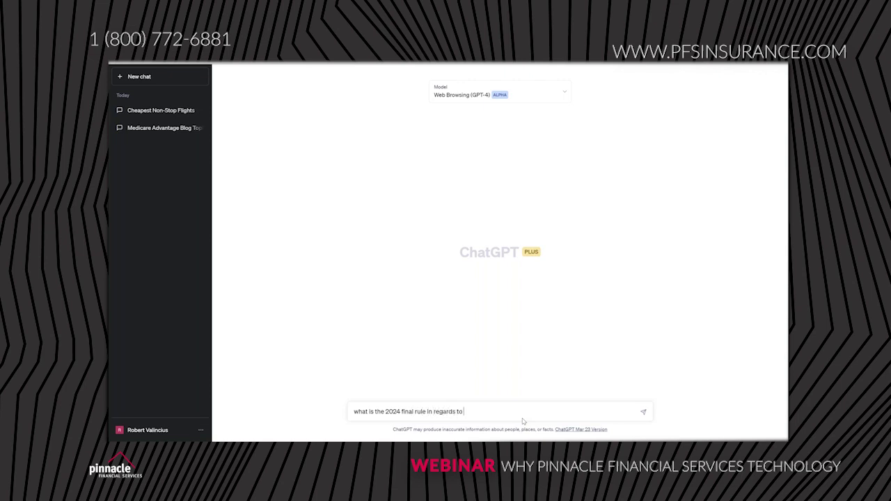
{"action": "type", "text": "medicare and insurance agents"}
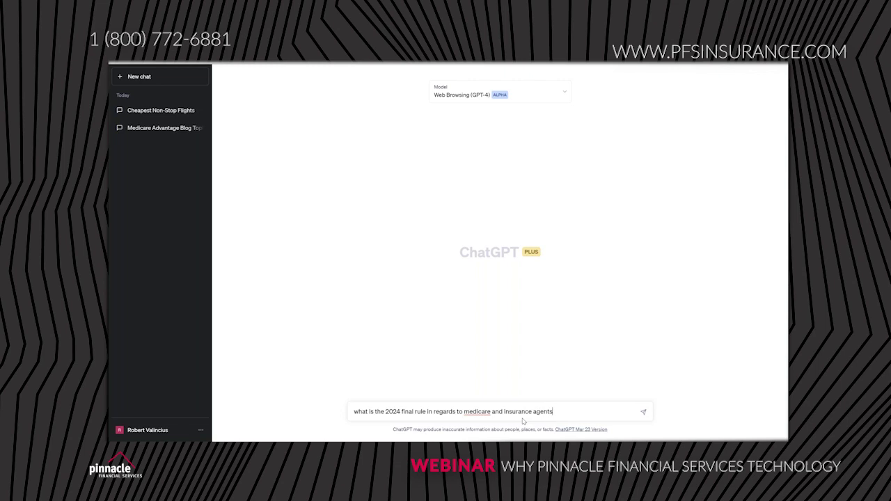
Step: Send the 2024 Medicare final rule question and let ChatGPT browse the web
{"action": "key", "text": "Return"}
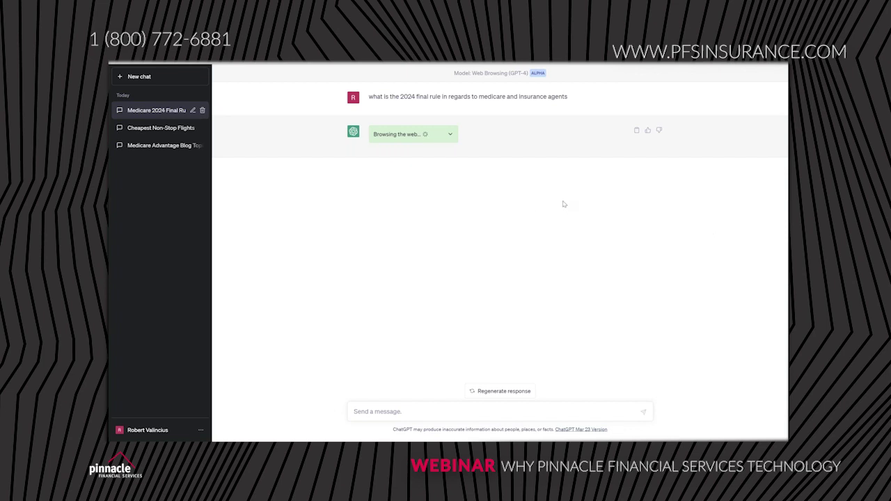
{"action": "left_click", "coordinate": [450, 135]}
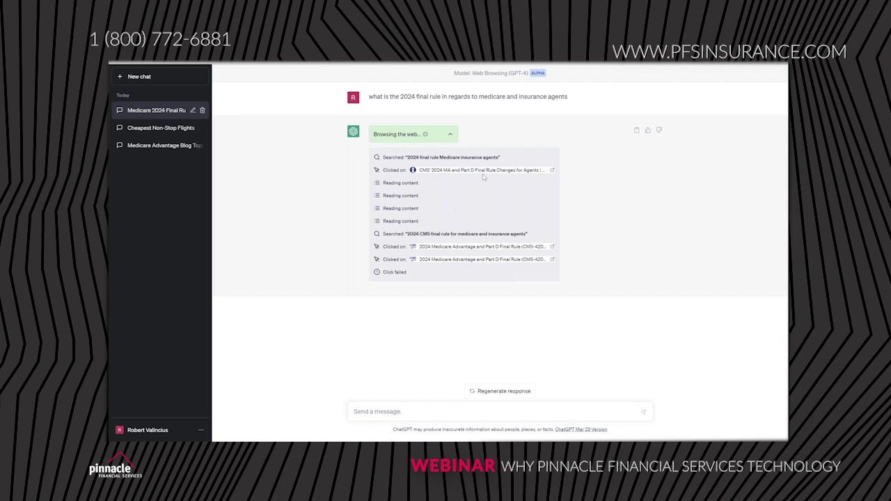
{"action": "left_click", "coordinate": [451, 136]}
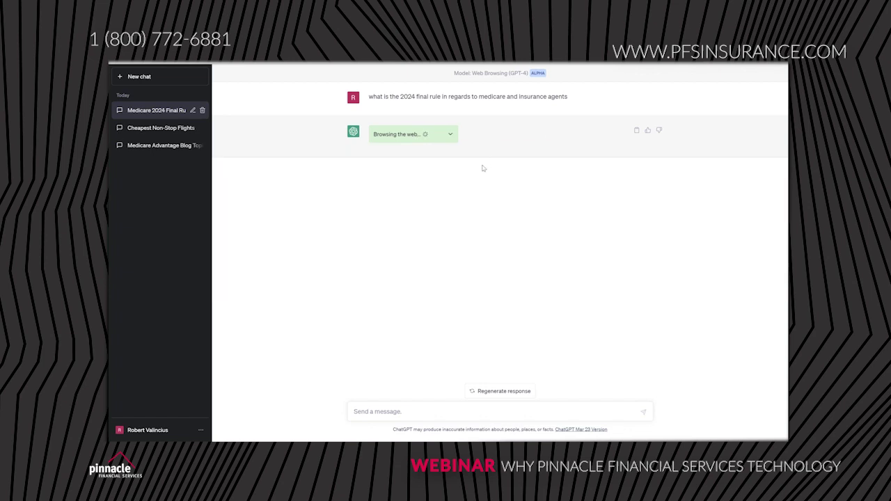